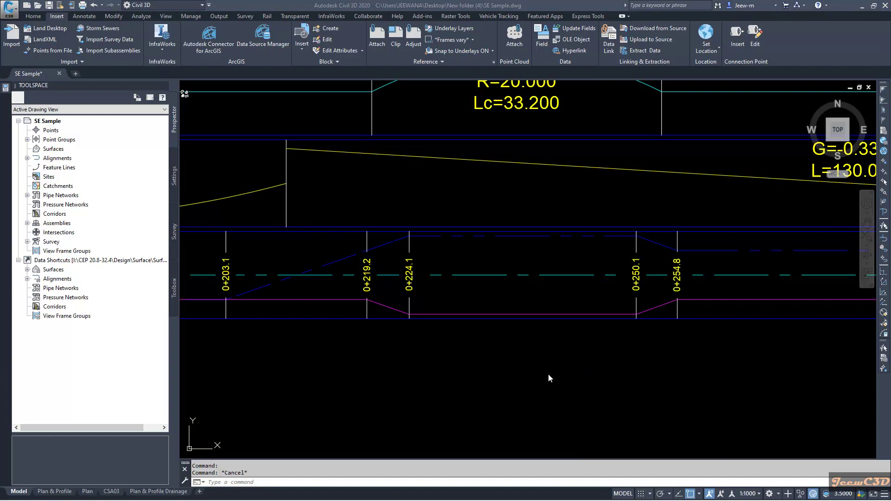
# Step: Zoom and pan the drawing to the 0+219–0+254 station labels
pyautogui.scroll(-5, 549, 375)
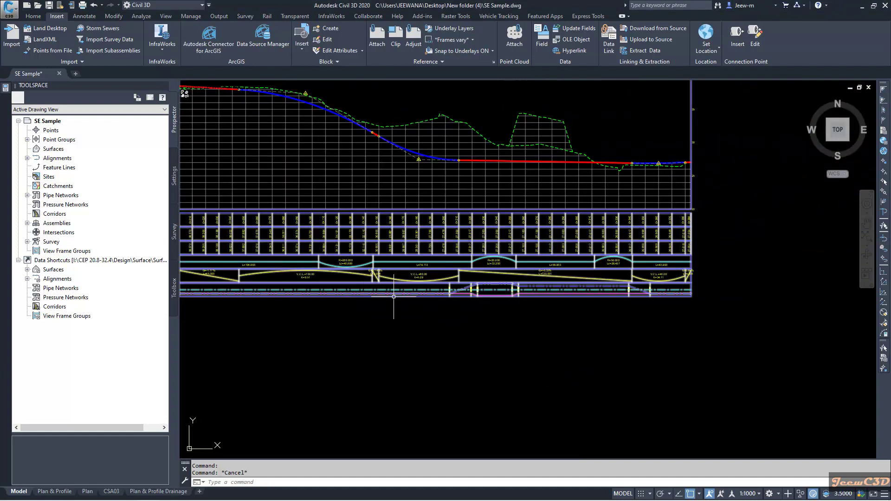
pyautogui.scroll(3, 394, 296)
pyautogui.scroll(-3, 393, 296)
pyautogui.scroll(4, 346, 300)
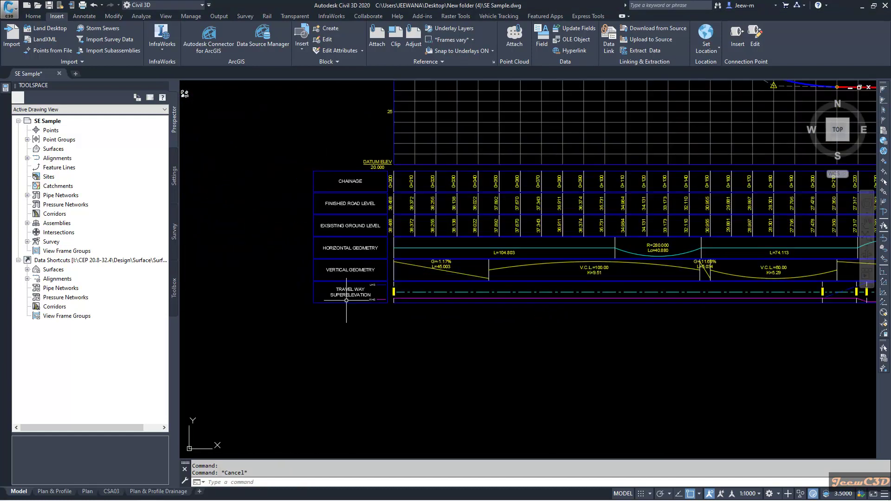
pyautogui.scroll(3, 346, 301)
pyautogui.scroll(-2, 348, 293)
pyautogui.scroll(4, 599, 310)
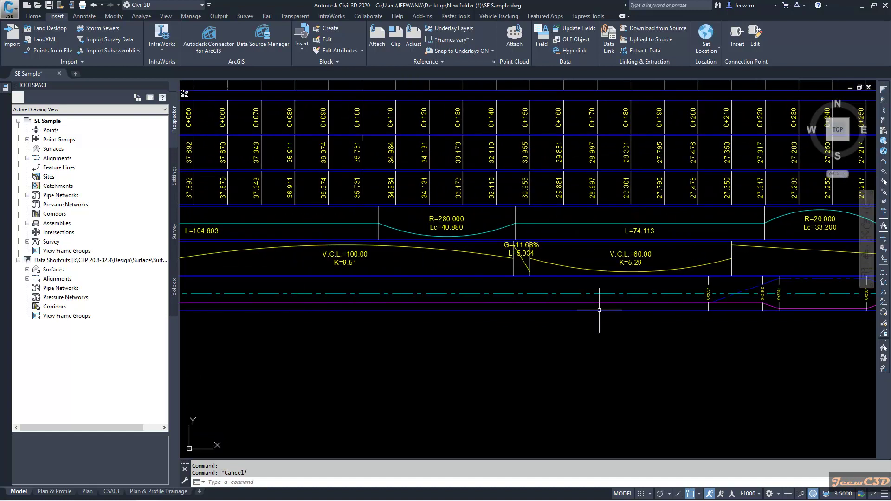
pyautogui.moveTo(599, 310); pyautogui.dragTo(602, 337, button='middle')
pyautogui.scroll(4, 512, 312)
pyautogui.moveTo(513, 312); pyautogui.dragTo(457, 328, button='middle')
pyautogui.scroll(-1, 586, 317)
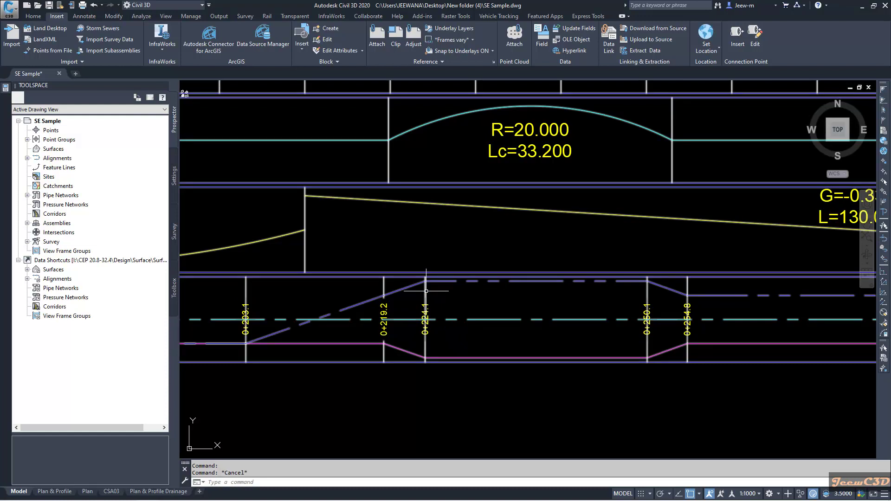
# Step: Open Profile View Properties for the profile view and pick the Superelevation band's style
pyautogui.click(425, 290)
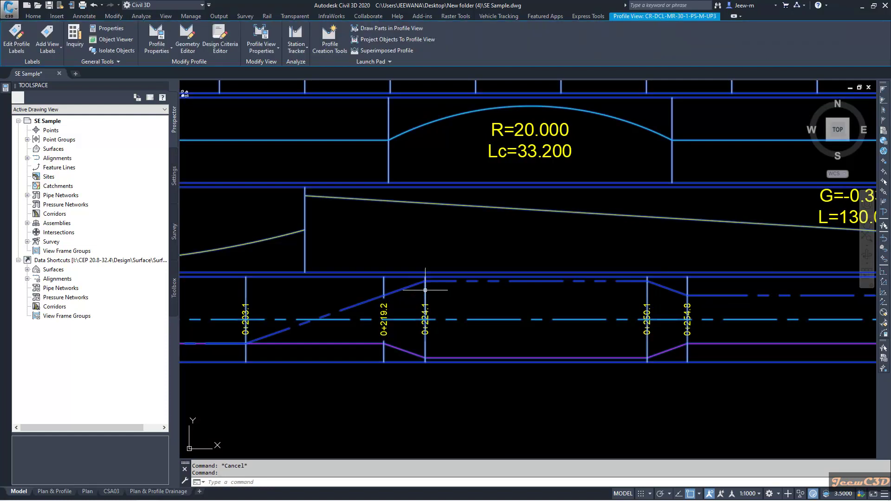
pyautogui.click(275, 36)
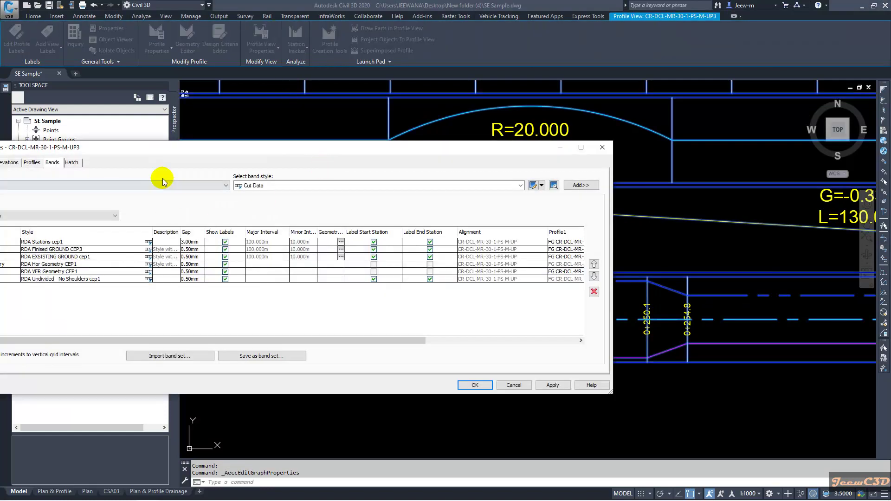
pyautogui.moveTo(168, 153); pyautogui.dragTo(313, 147)
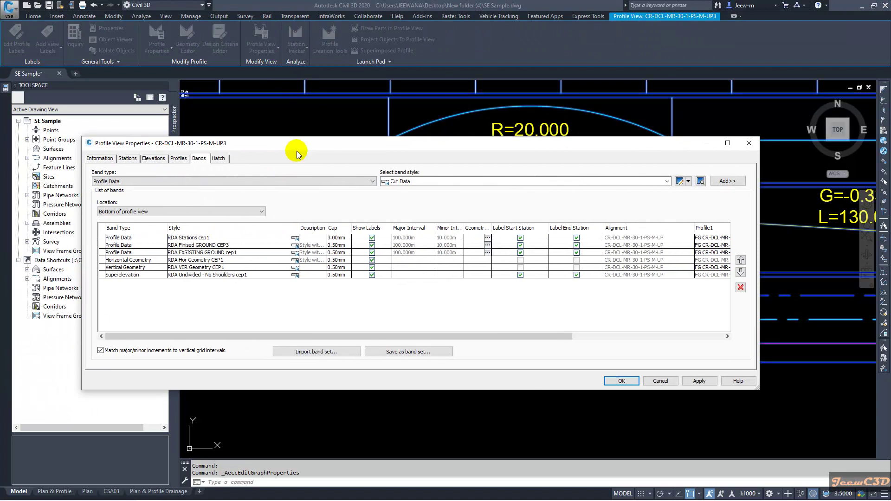
pyautogui.click(132, 275)
pyautogui.click(296, 275)
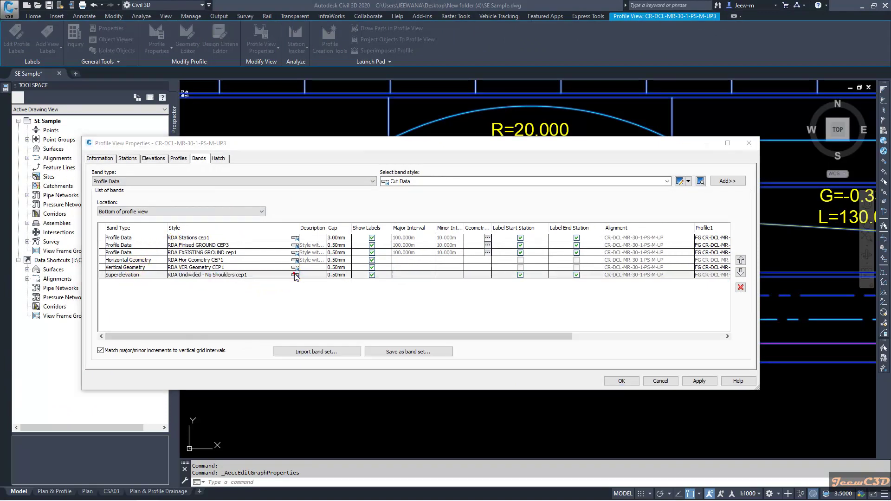
# Step: Edit the current superelevation band style and compose its Full Super labels
pyautogui.click(341, 224)
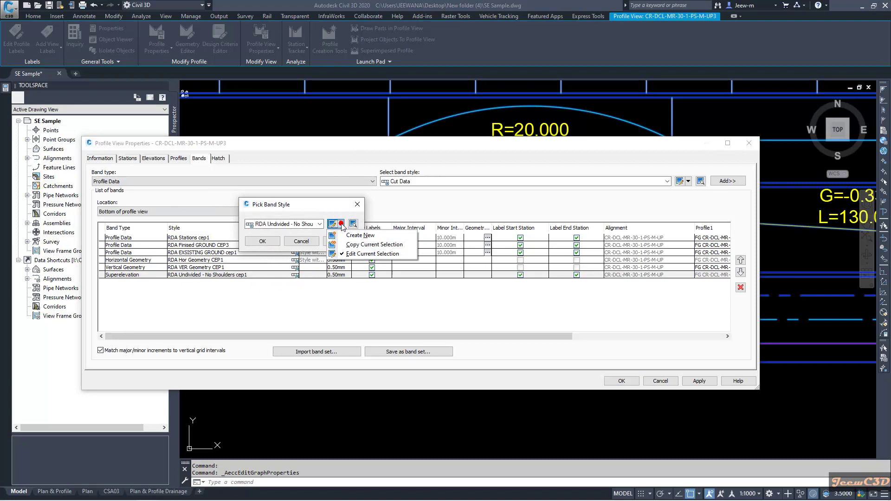
pyautogui.click(368, 256)
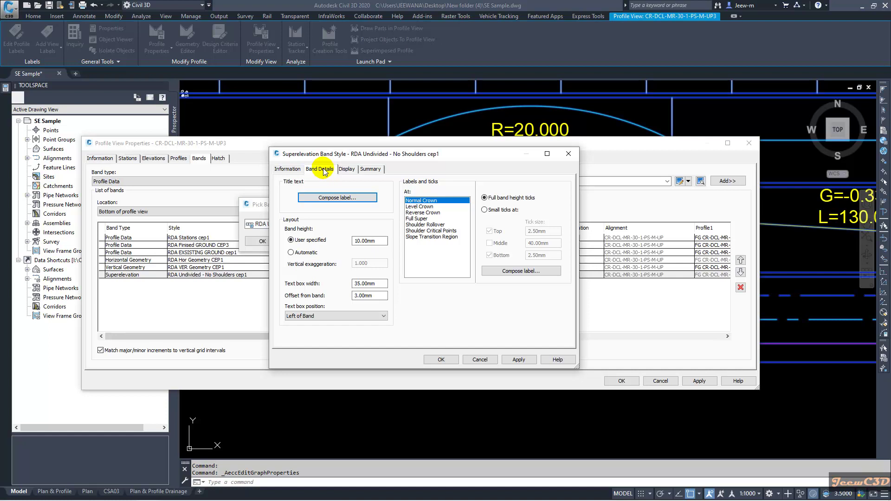
pyautogui.click(420, 219)
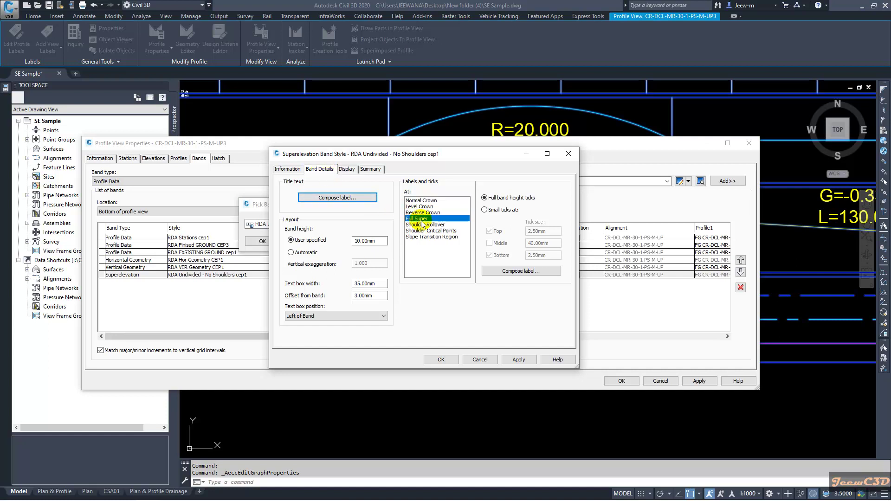
pyautogui.click(512, 275)
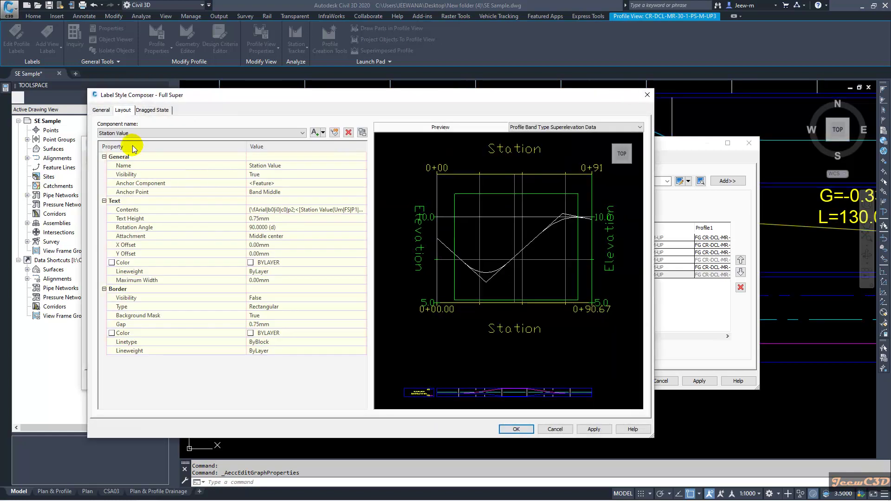
# Step: Add a Text component to the Full Super label and rename it Superelevation
pyautogui.click(128, 133)
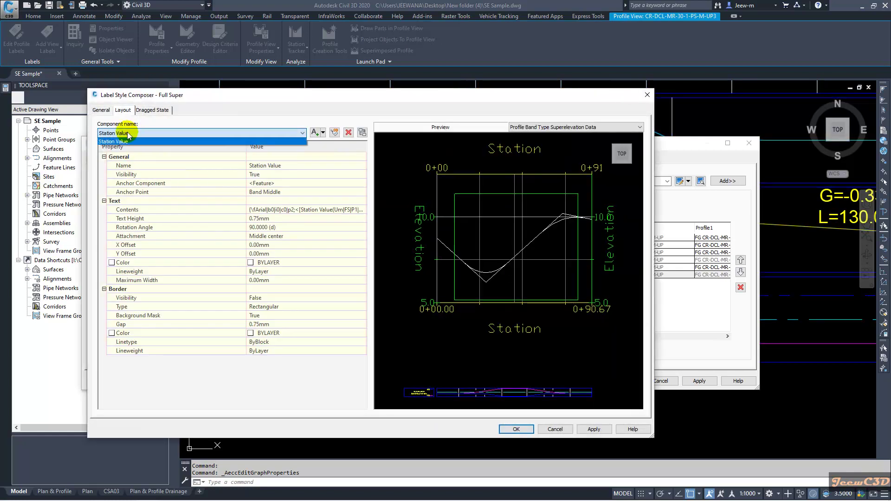
pyautogui.click(129, 141)
pyautogui.click(322, 132)
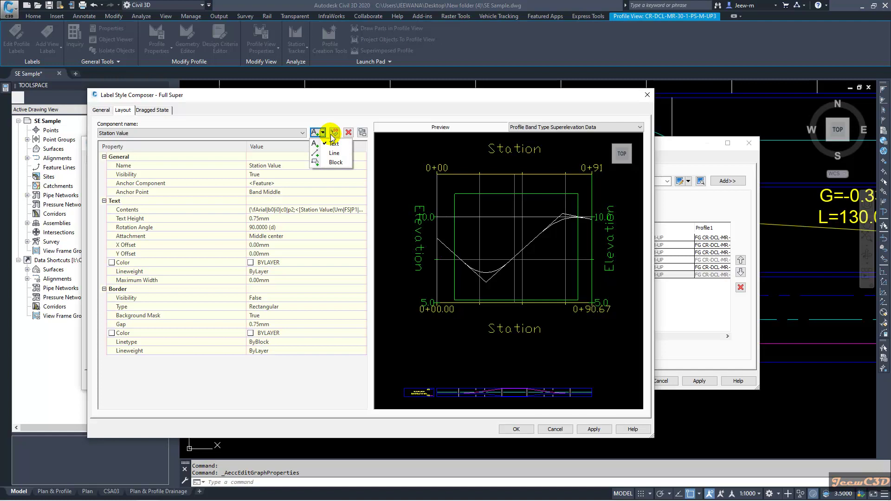
pyautogui.click(334, 143)
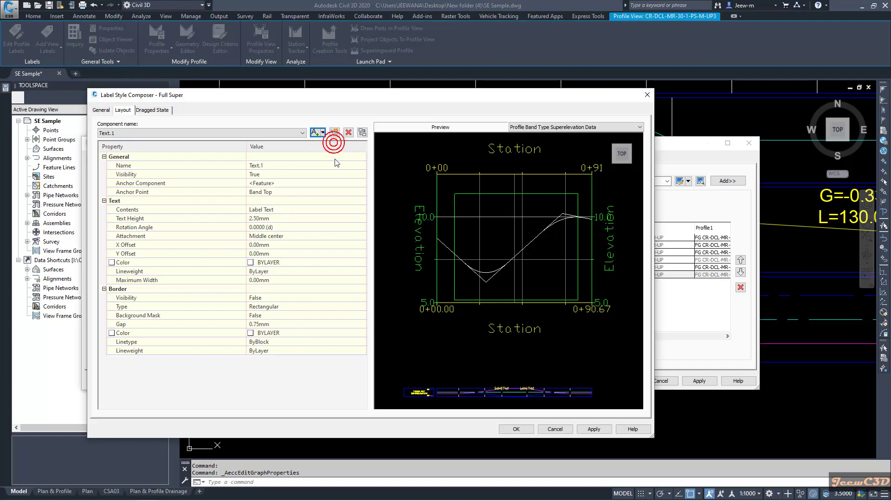
pyautogui.click(291, 166)
pyautogui.write('Superelevation')
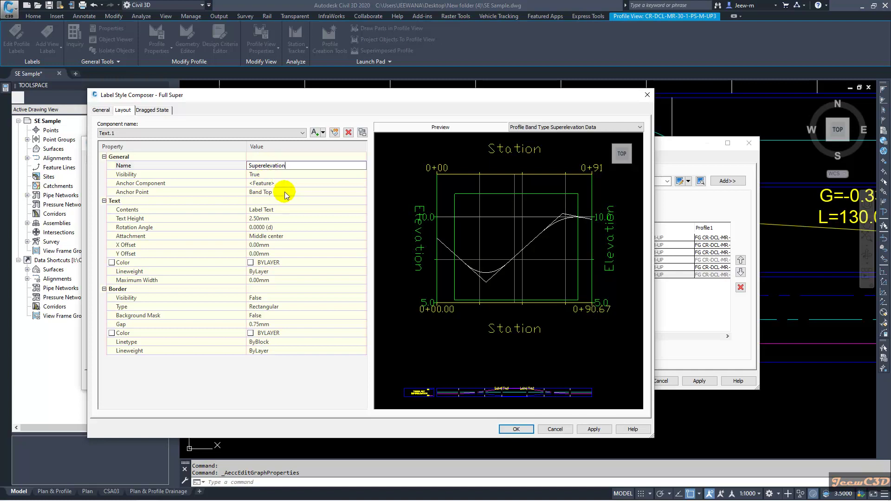
# Step: Anchor the Superelevation text at Band Middle and rotate it 90°
pyautogui.scroll(6, 403, 304)
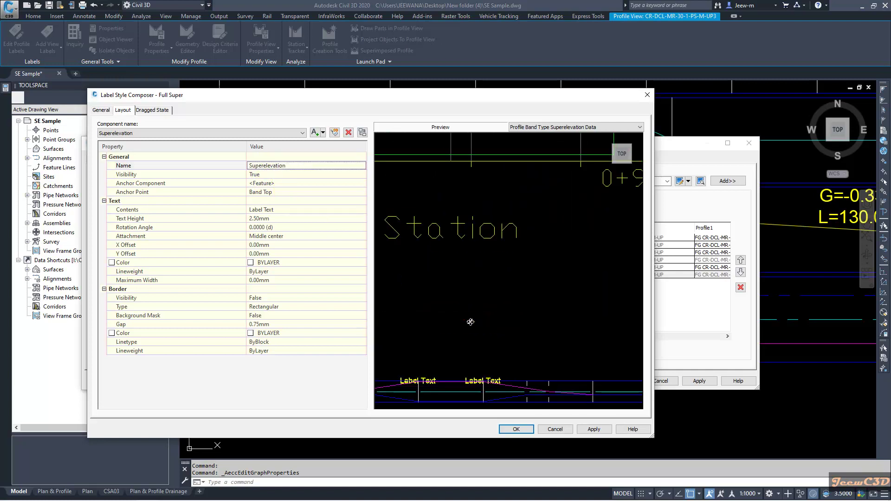
pyautogui.scroll(2, 518, 311)
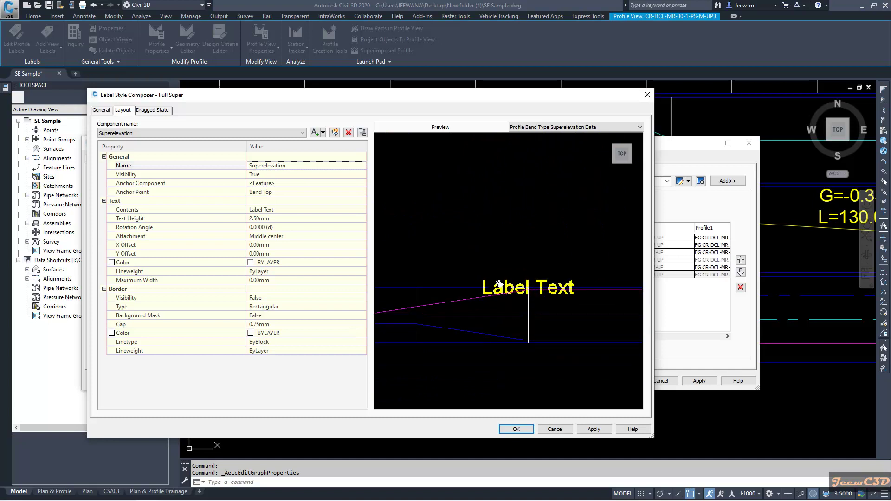
pyautogui.moveTo(519, 312); pyautogui.dragTo(493, 271, button='middle')
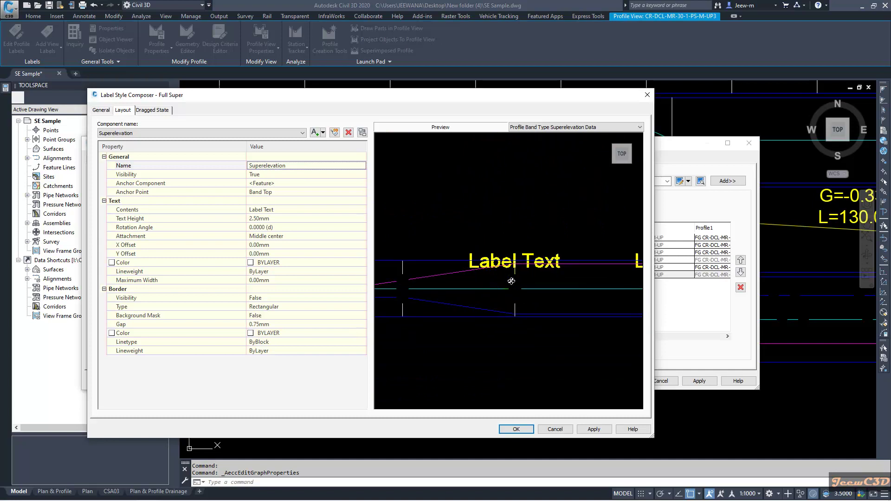
pyautogui.click(282, 193)
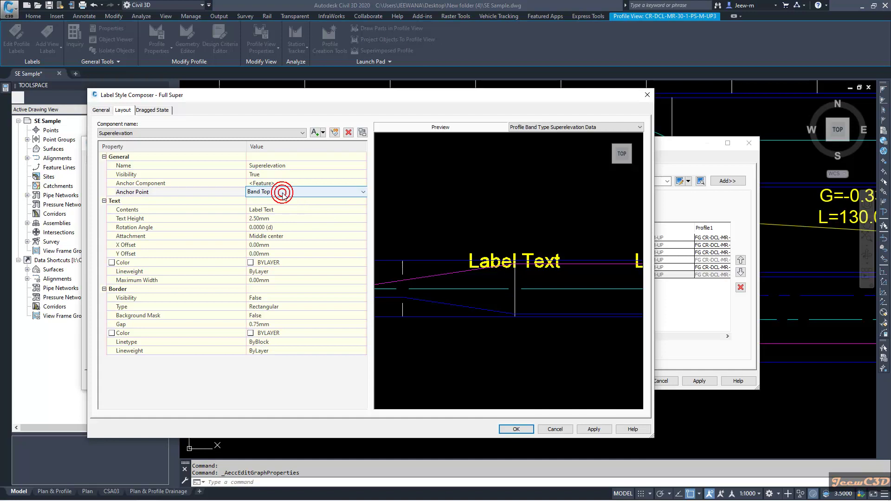
pyautogui.click(282, 209)
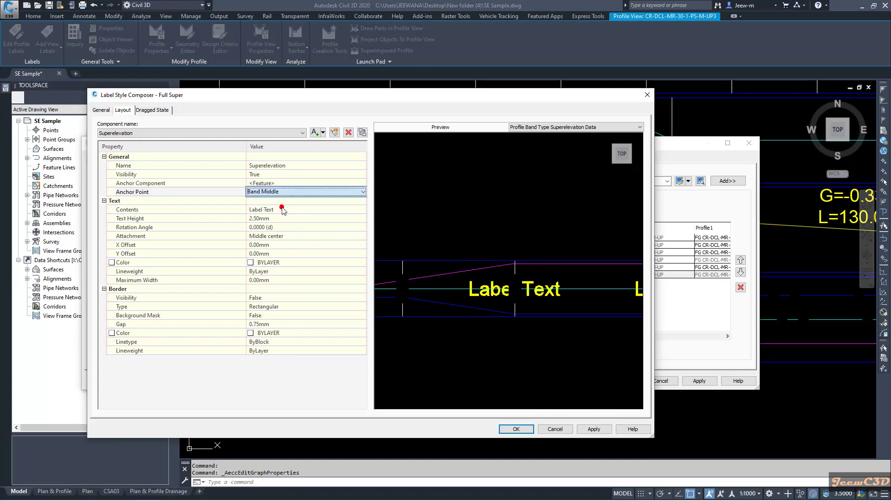
pyautogui.click(272, 227)
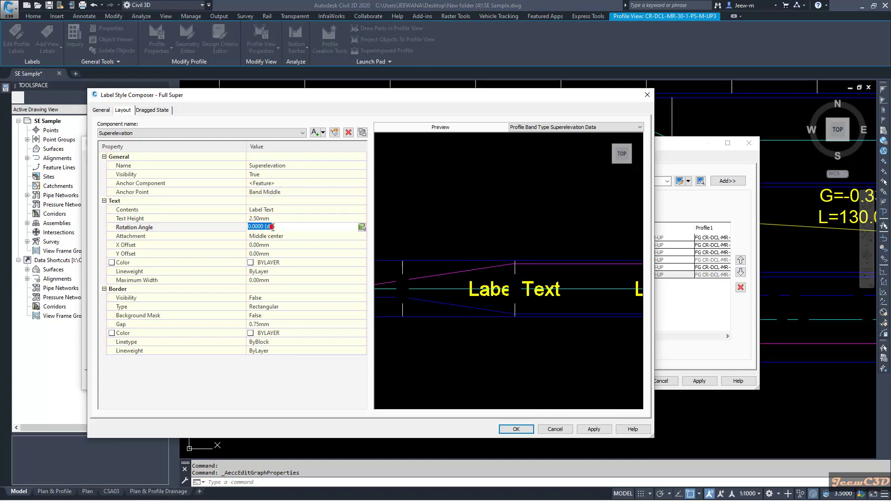
pyautogui.write('90')
pyautogui.click(273, 228)
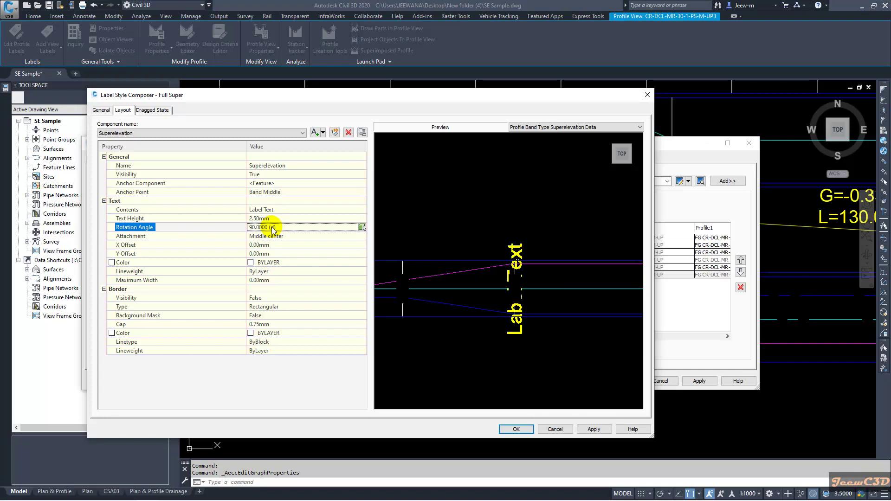
# Step: Set the text height to 0.75mm and the X offset to -2.00mm
pyautogui.click(260, 218)
pyautogui.write('0.7')
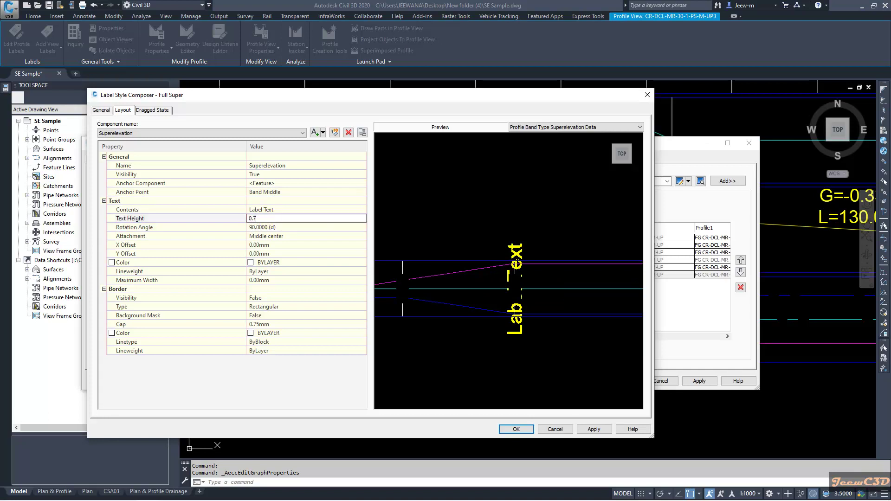
pyautogui.write('5')
pyautogui.press('Return')
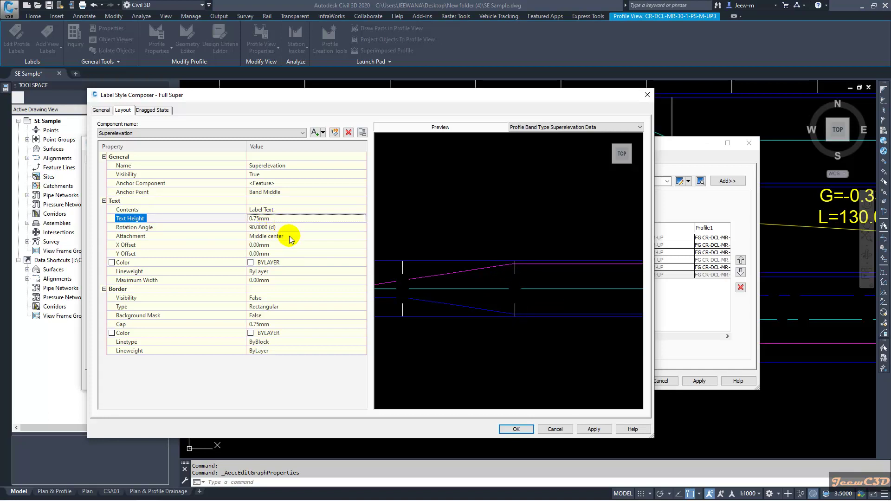
pyautogui.click(264, 244)
pyautogui.write('-')
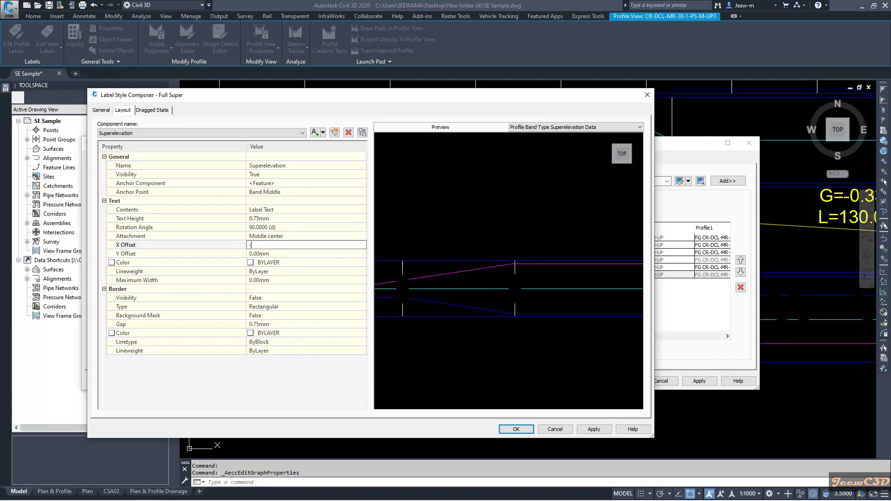
pyautogui.write('2')
pyautogui.press('Return')
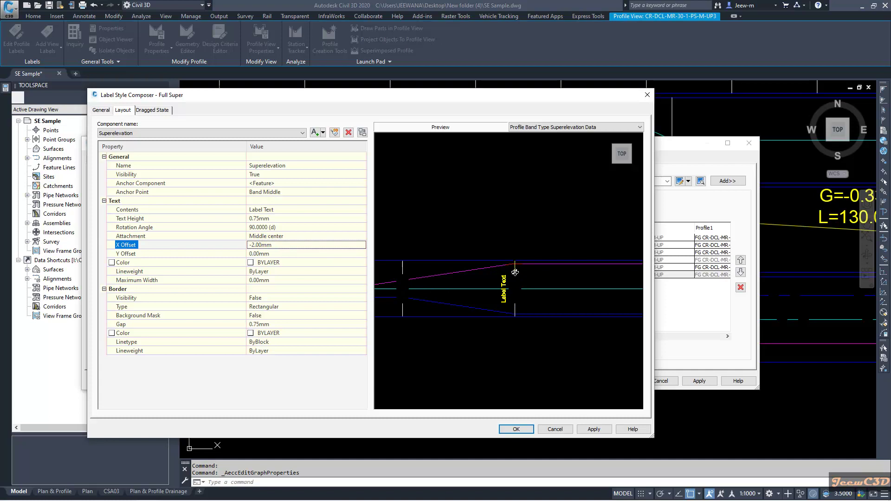
# Step: Replace the Label Text placeholder with the Cross slope - Left outside pavement property
pyautogui.click(271, 209)
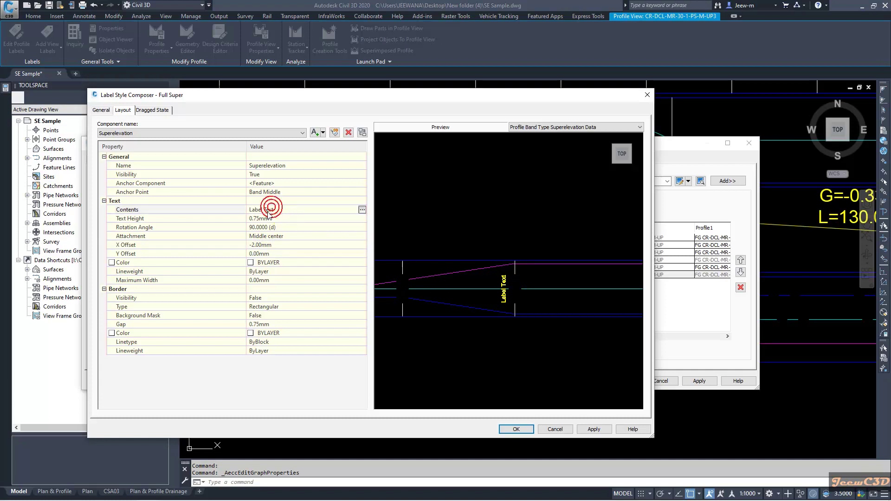
pyautogui.click(362, 210)
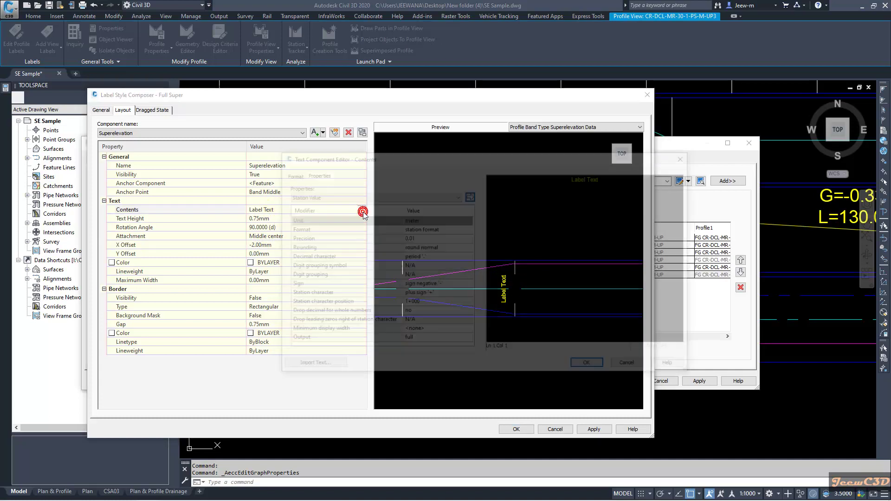
pyautogui.click(558, 182)
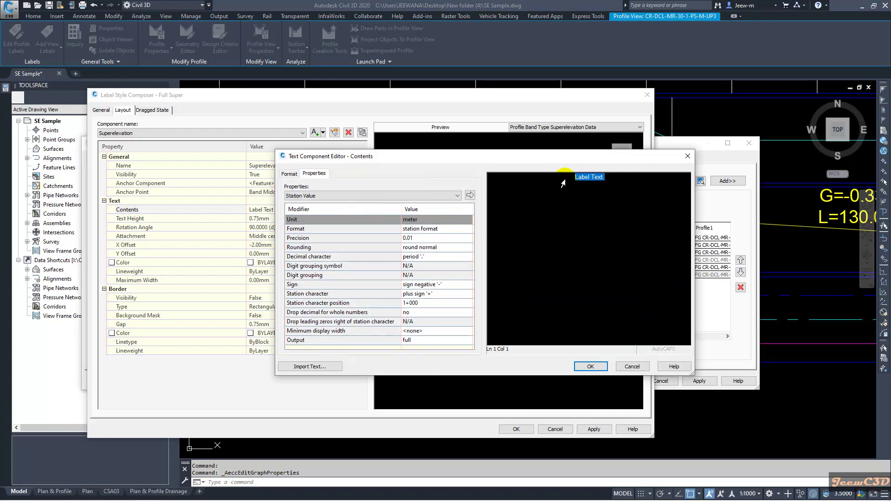
pyautogui.press('Delete')
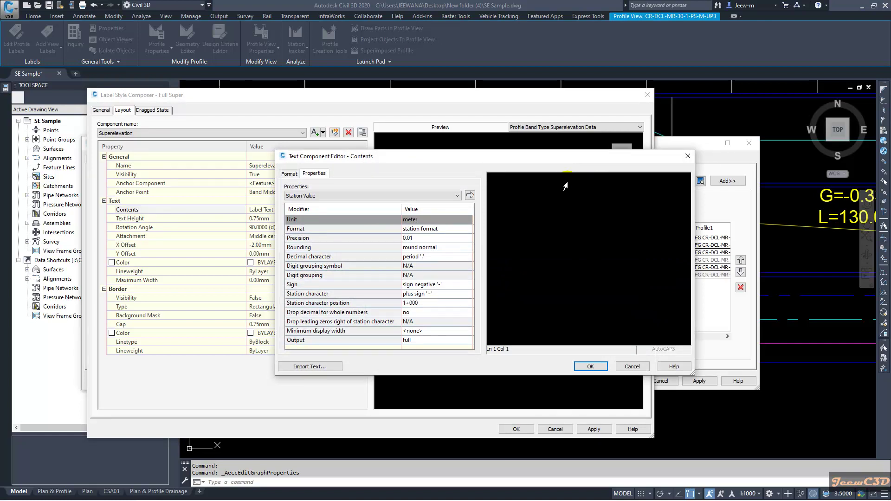
pyautogui.click(399, 196)
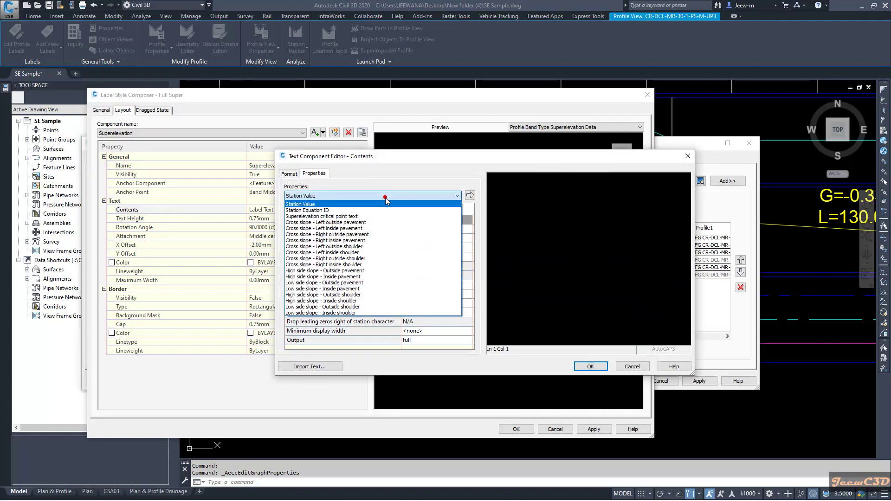
pyautogui.click(327, 223)
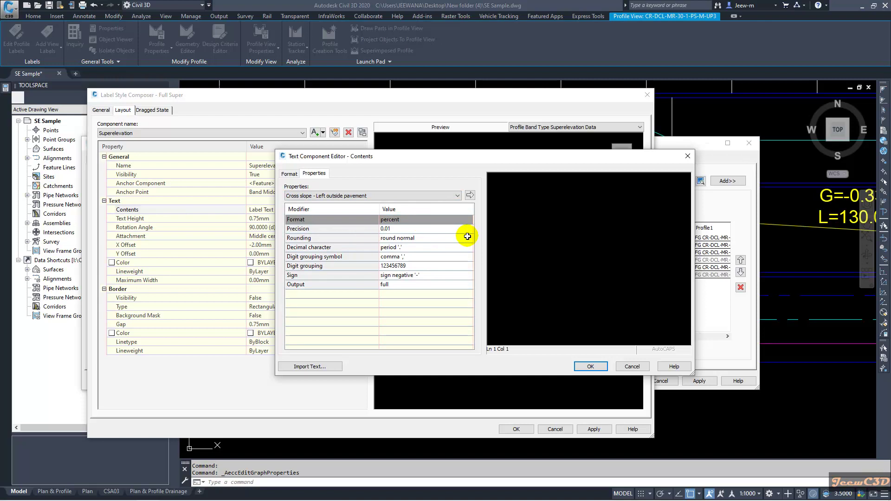
# Step: Set the cross slope precision to 0.1 and drop its sign
pyautogui.click(394, 229)
pyautogui.click(392, 228)
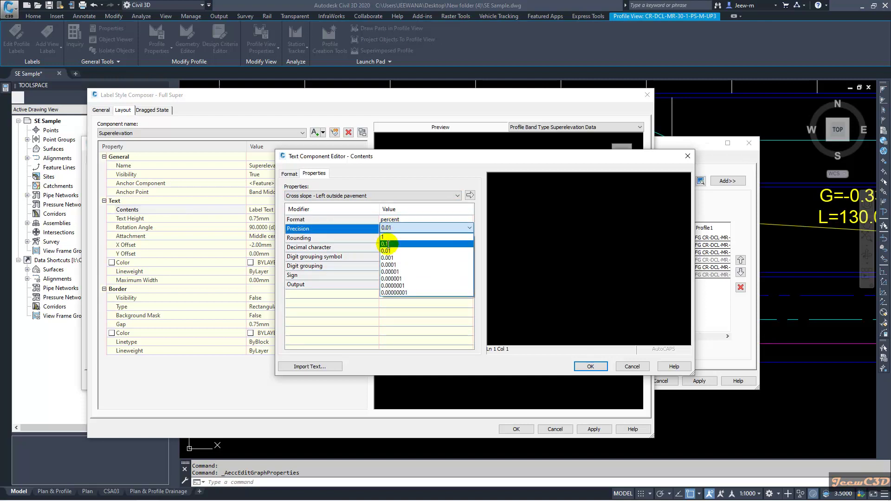
pyautogui.click(387, 244)
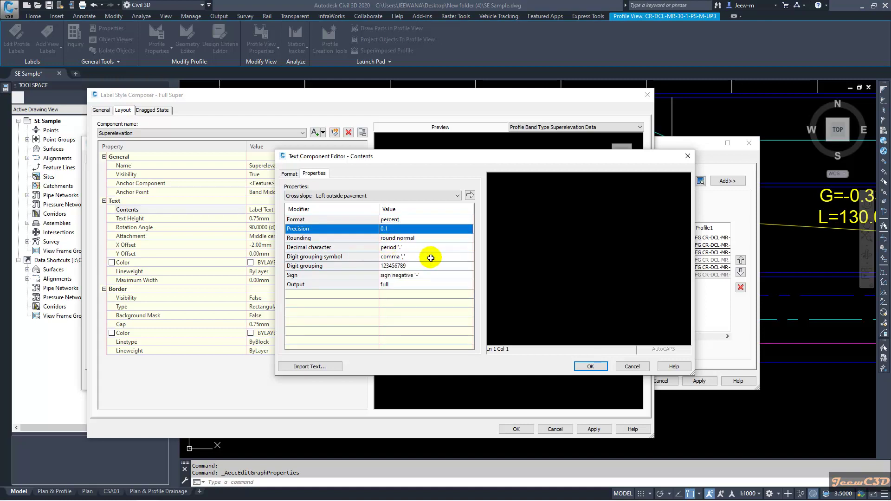
pyautogui.click(392, 276)
pyautogui.click(398, 274)
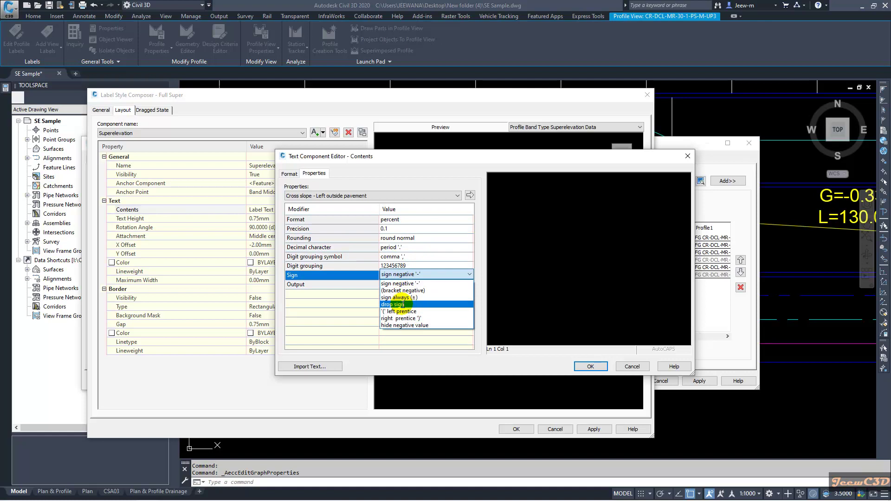
pyautogui.click(402, 305)
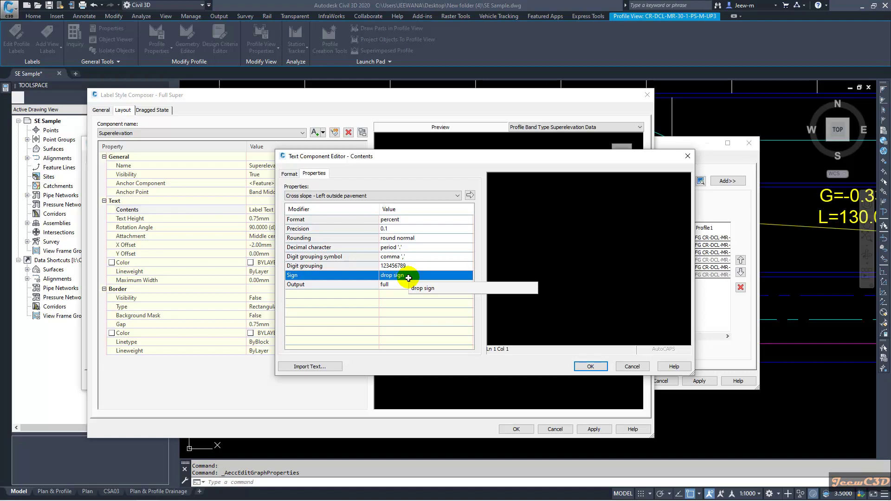
# Step: Insert the cross slope field, prefix it with 'SE = ', and accept the label contents
pyautogui.click(470, 196)
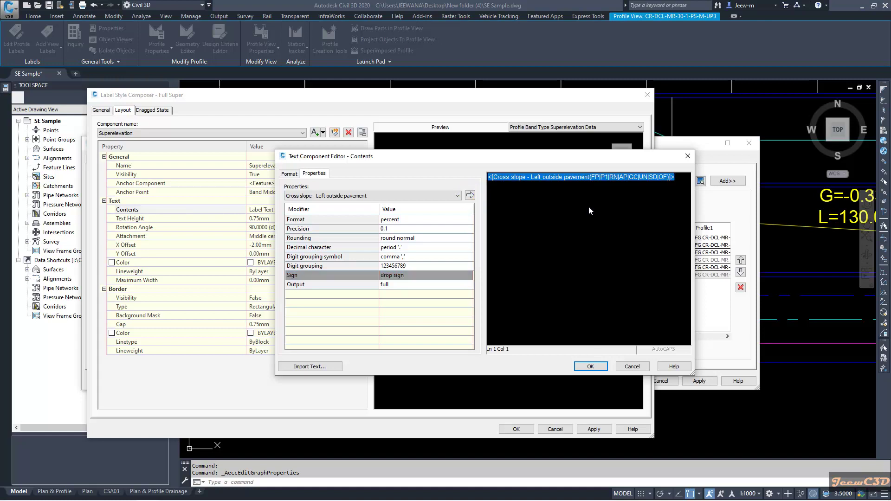
pyautogui.click(489, 176)
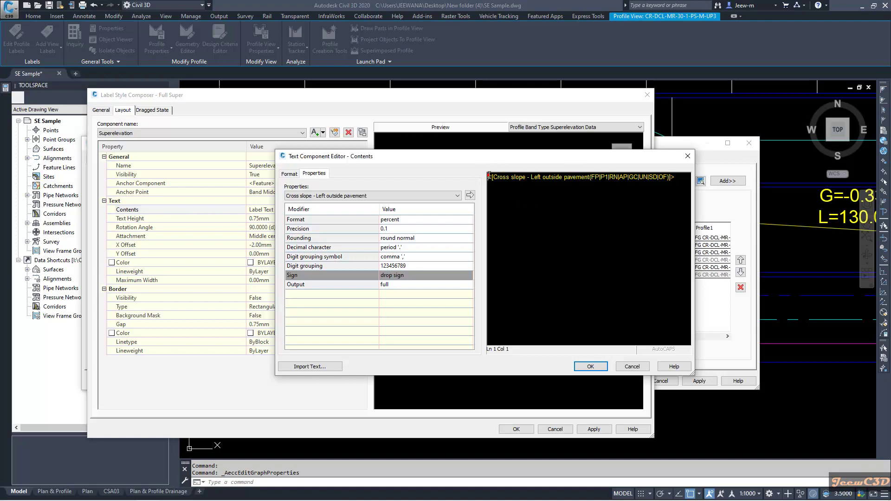
pyautogui.write('SE =')
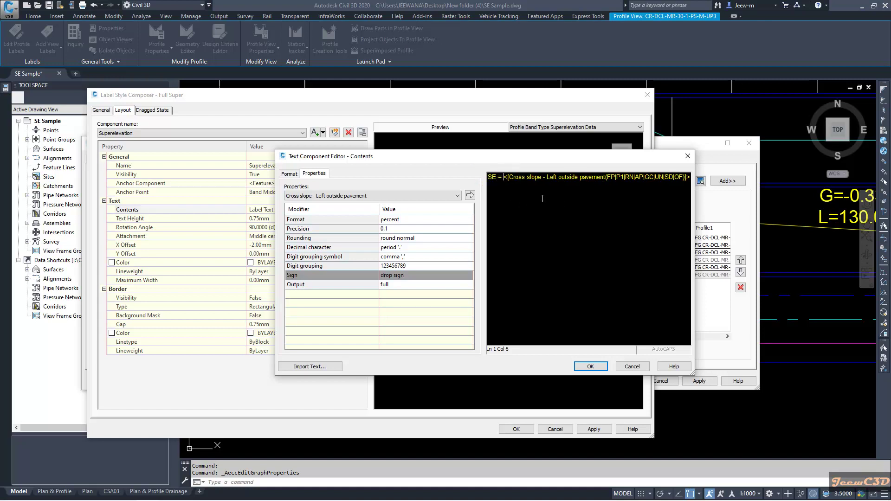
pyautogui.click(590, 366)
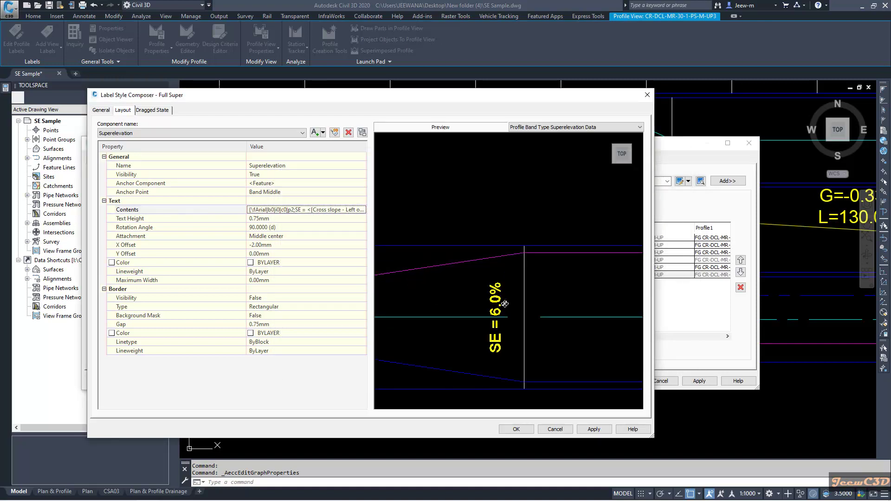
# Step: Accept the Full Super label, band style and Profile View Properties dialogs to show SE = 4.0% labels
pyautogui.click(517, 429)
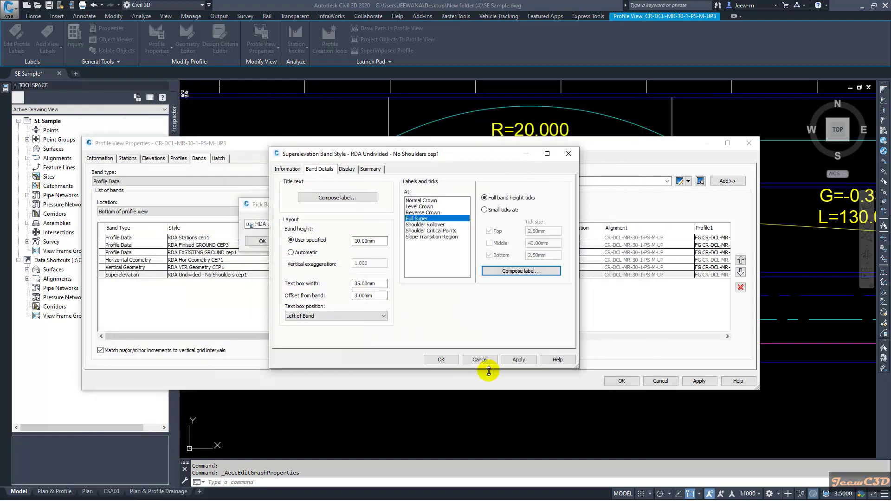
pyautogui.click(347, 170)
pyautogui.scroll(-3, 319, 260)
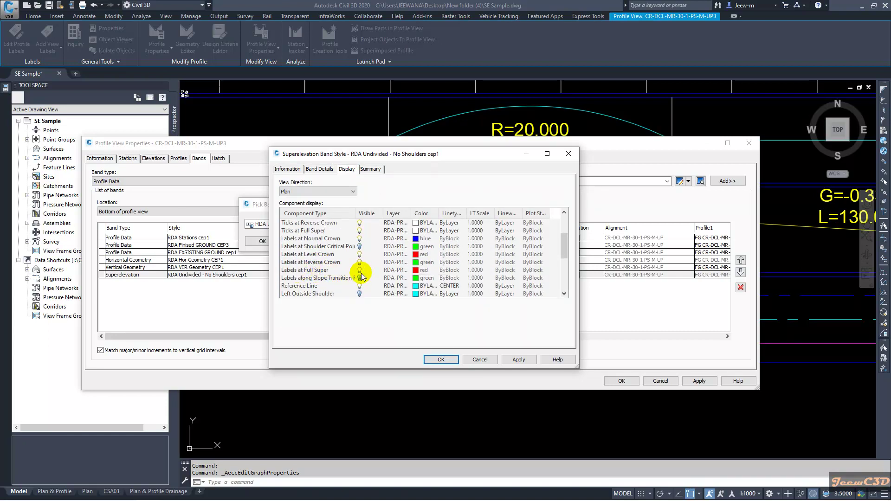
pyautogui.click(441, 359)
pyautogui.click(262, 241)
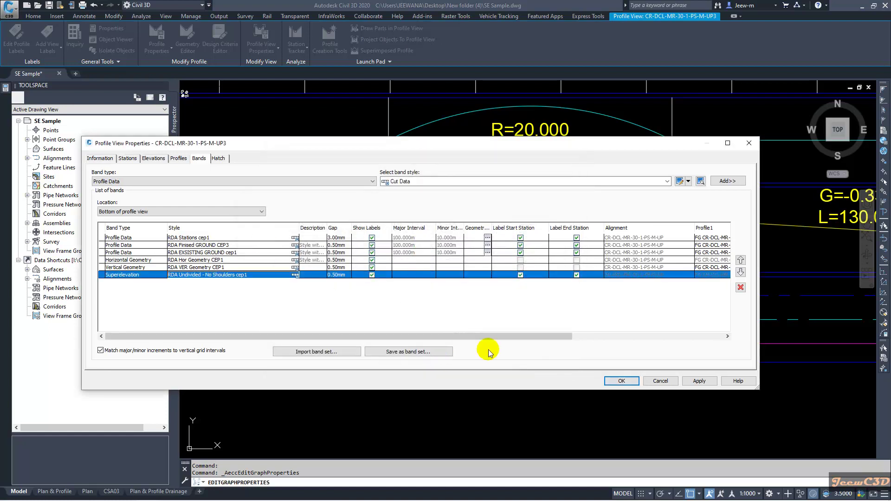
pyautogui.click(621, 381)
pyautogui.scroll(4, 412, 327)
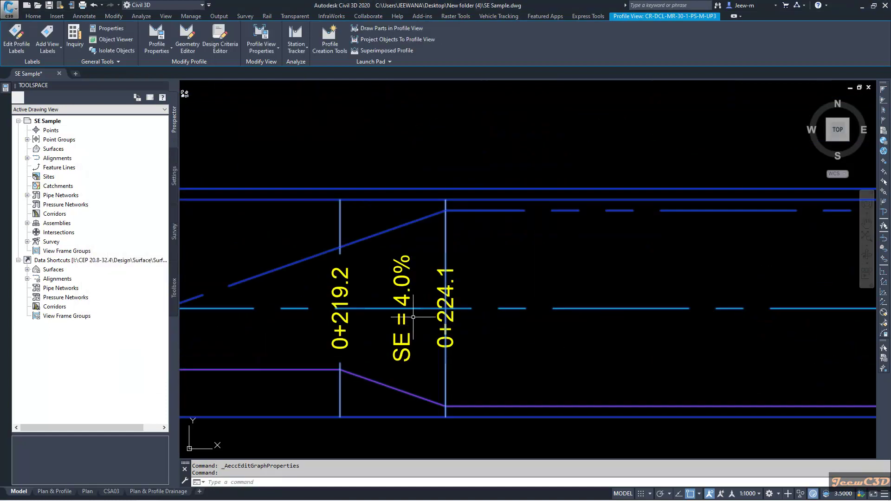
pyautogui.press('Escape')
pyautogui.scroll(-5, 418, 309)
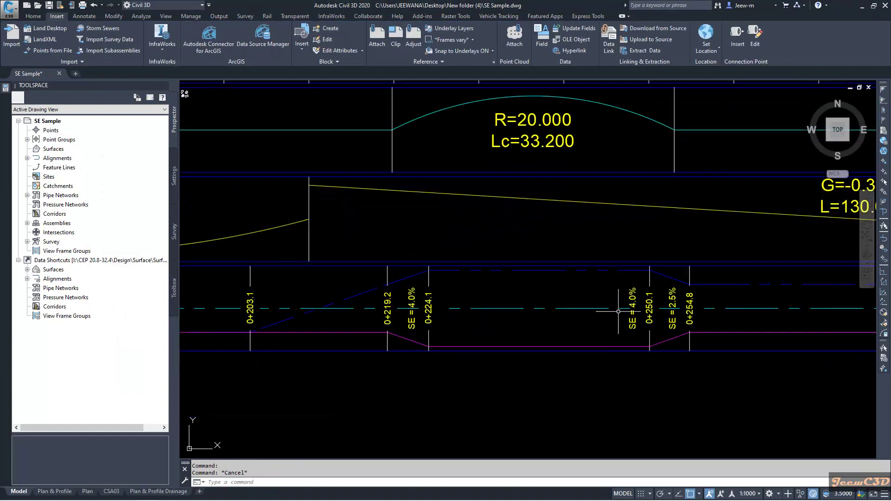
pyautogui.scroll(5, 596, 297)
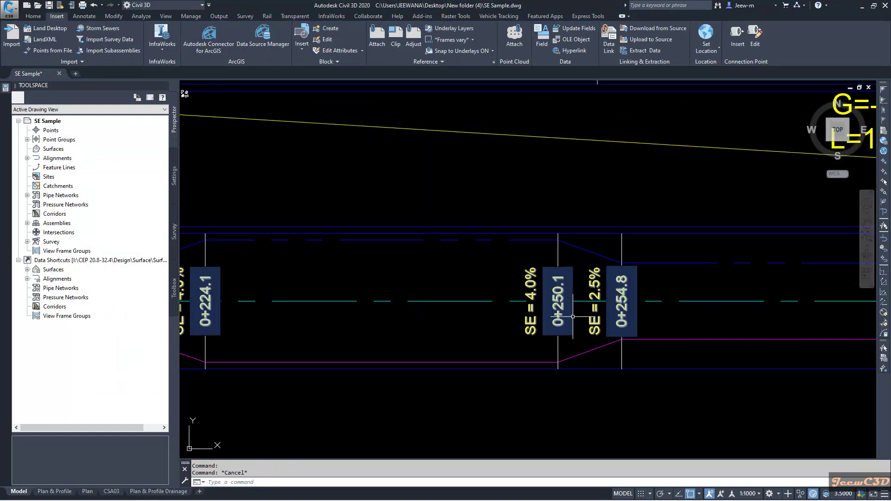
pyautogui.scroll(-4, 563, 308)
pyautogui.moveTo(562, 308); pyautogui.dragTo(554, 305, button='middle')
pyautogui.scroll(-4, 554, 305)
pyautogui.scroll(6, 584, 309)
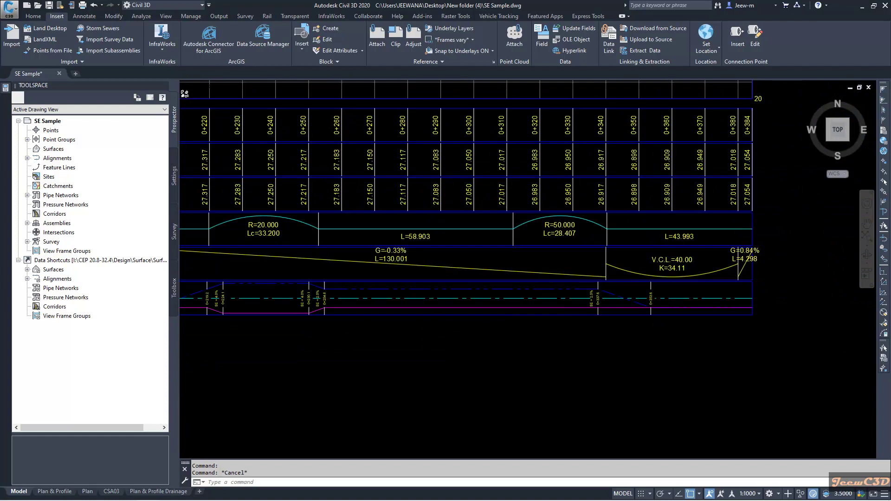
pyautogui.scroll(-3, 626, 292)
pyautogui.scroll(-1, 625, 291)
pyautogui.scroll(5, 408, 292)
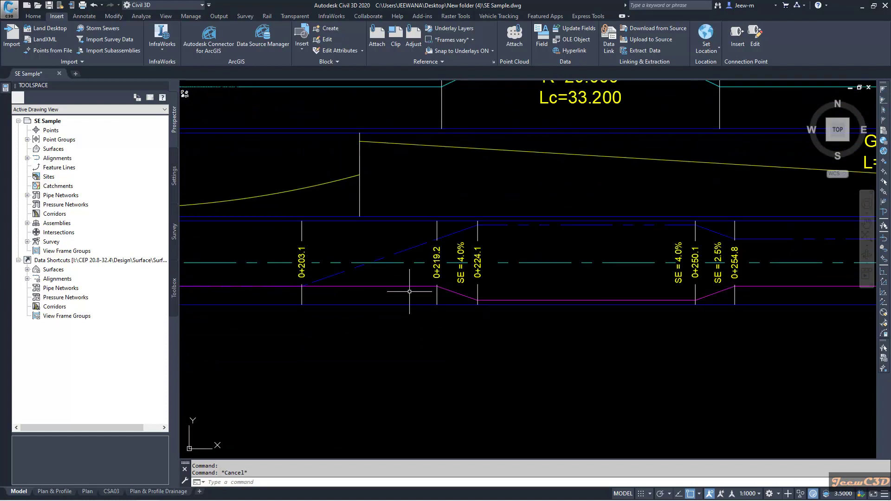
pyautogui.scroll(2, 447, 280)
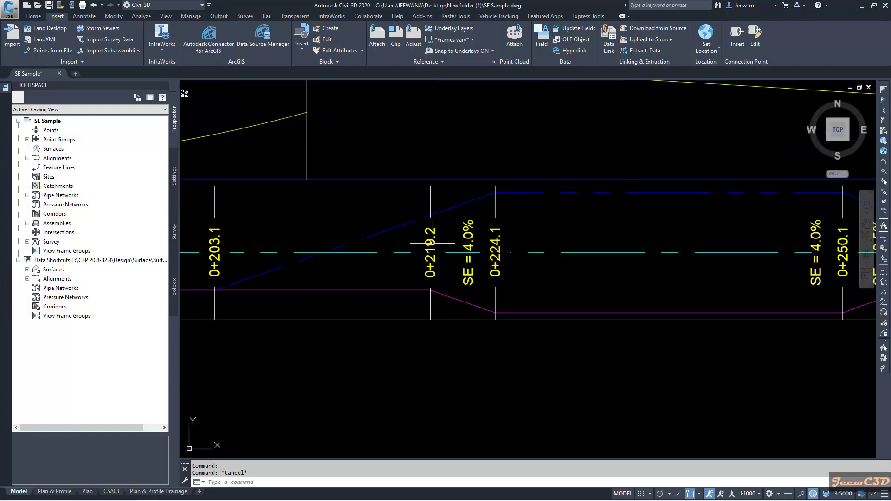
pyautogui.moveTo(341, 277); pyautogui.dragTo(430, 278, button='middle')
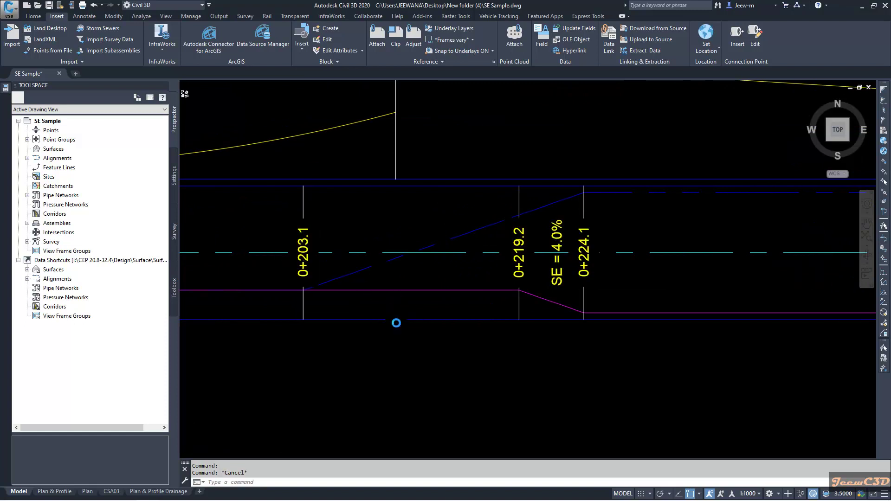
pyautogui.scroll(-8, 396, 321)
pyautogui.scroll(4, 432, 337)
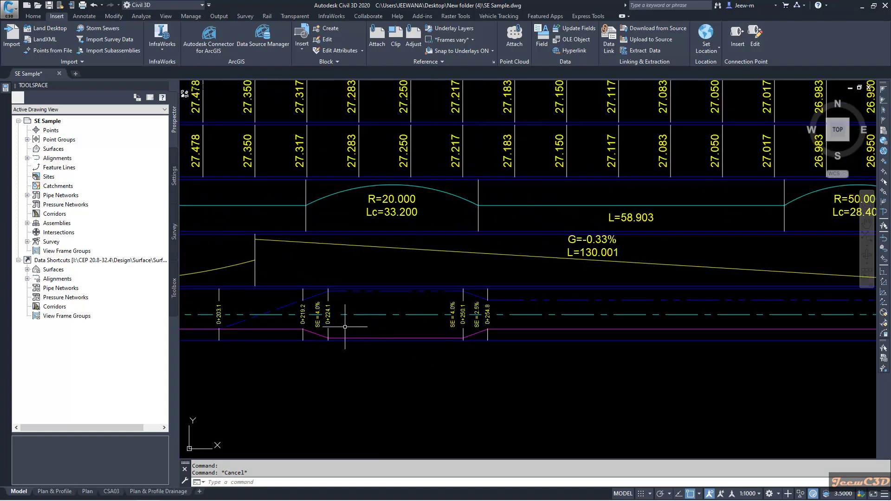
pyautogui.scroll(7, 374, 313)
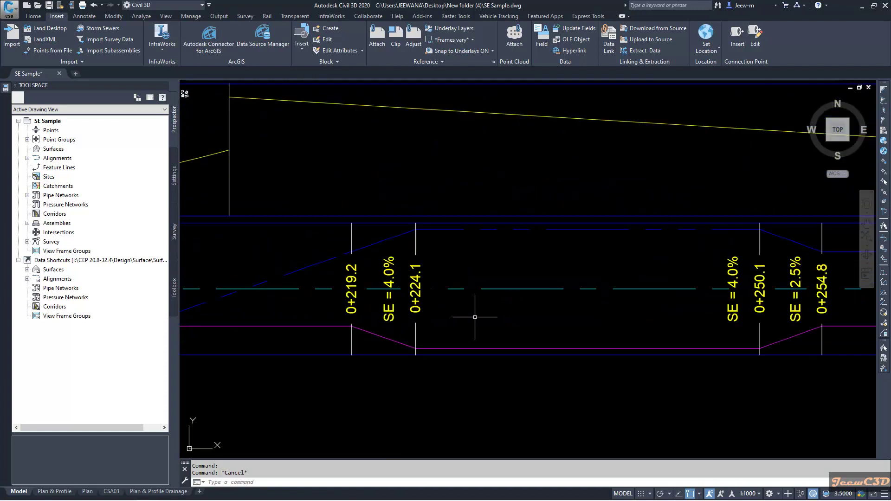
pyautogui.scroll(-2, 475, 317)
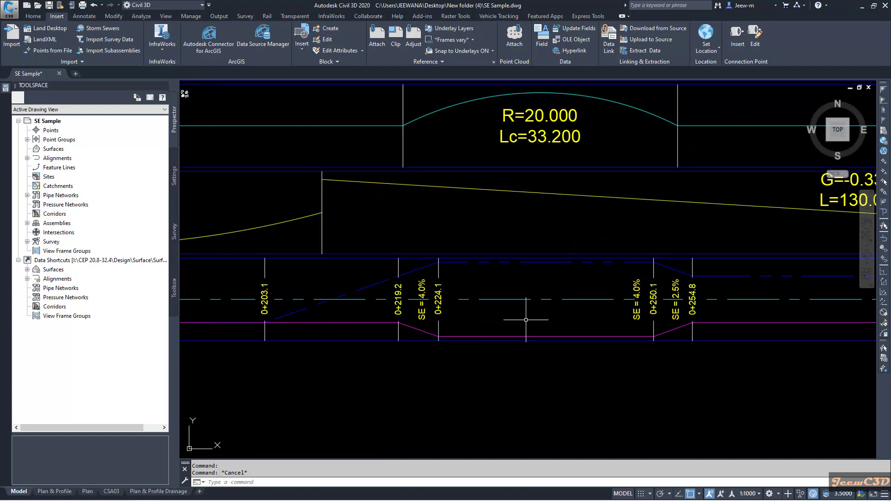